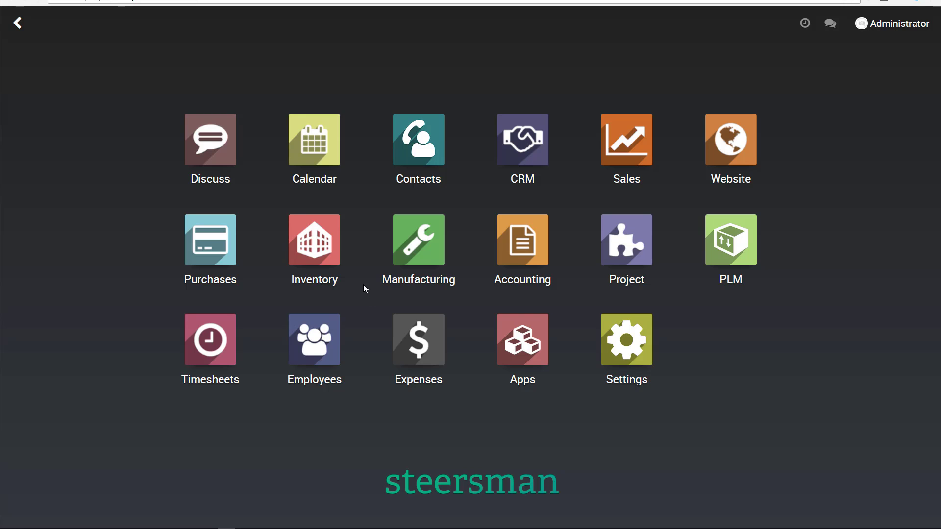
- Open the product catalogue in Inventory and show it as a list
left_click(313, 231)
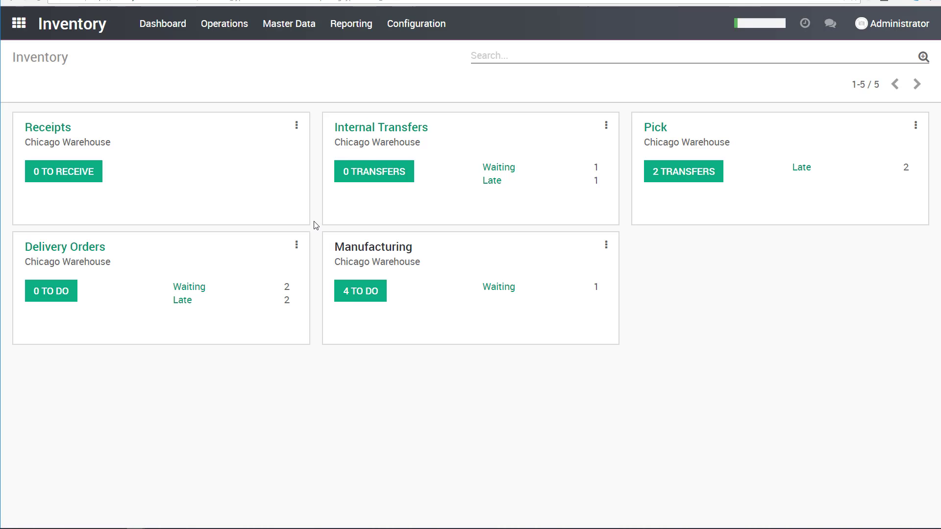
left_click(286, 27)
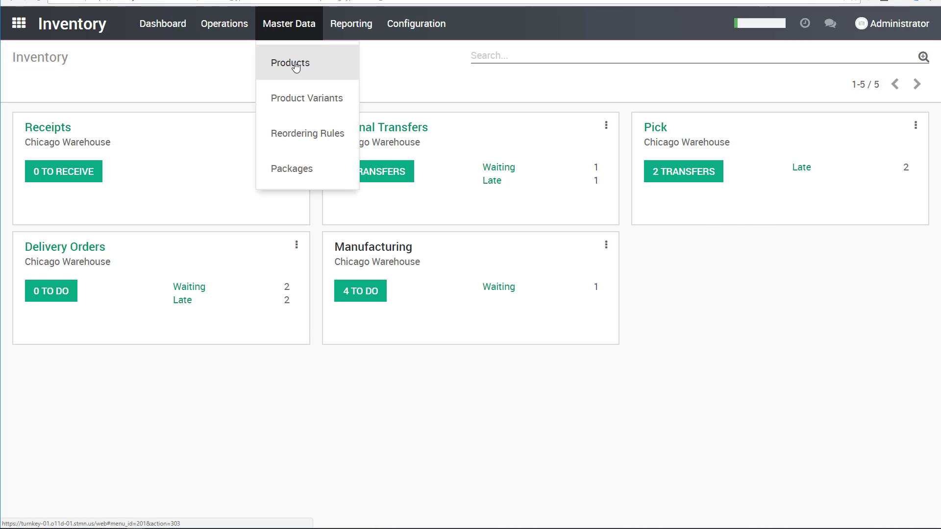
left_click(296, 67)
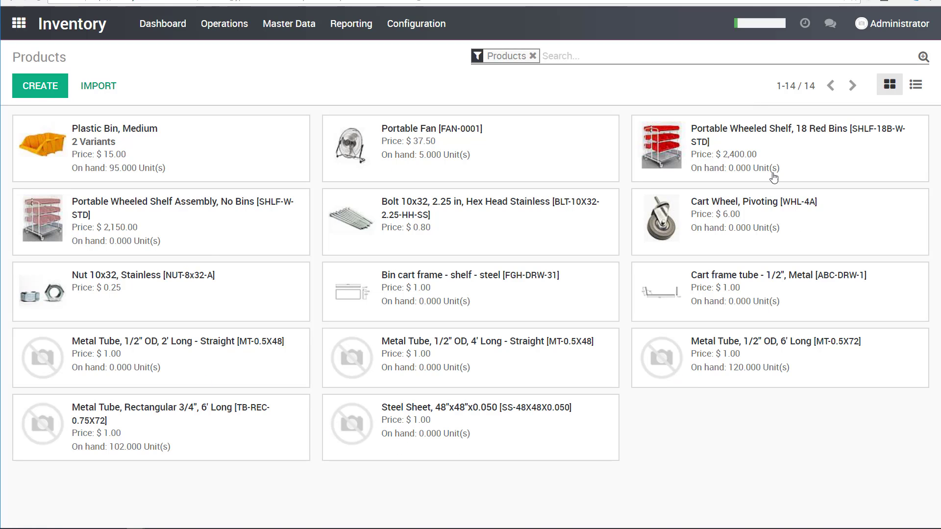
left_click(915, 86)
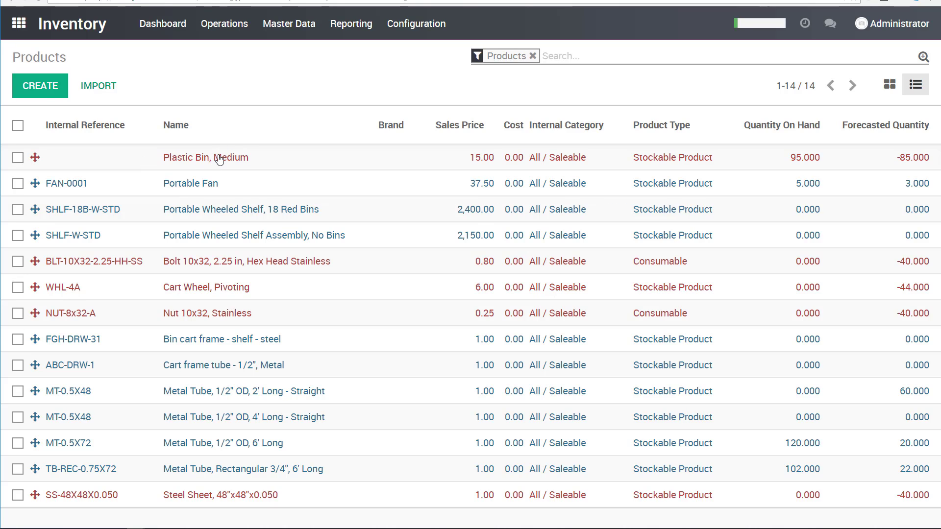
- Open the list of product variants from the inventory master data
left_click(288, 23)
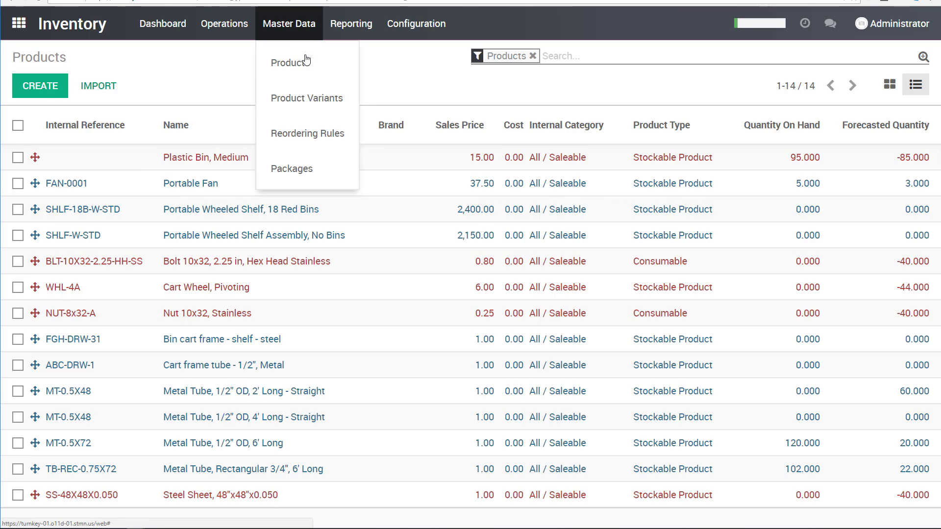
left_click(313, 101)
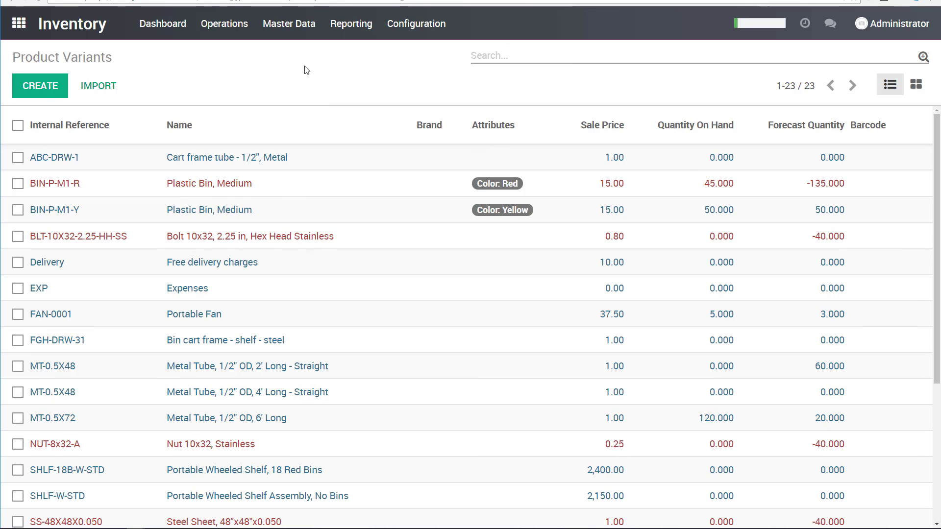
left_click(273, 29)
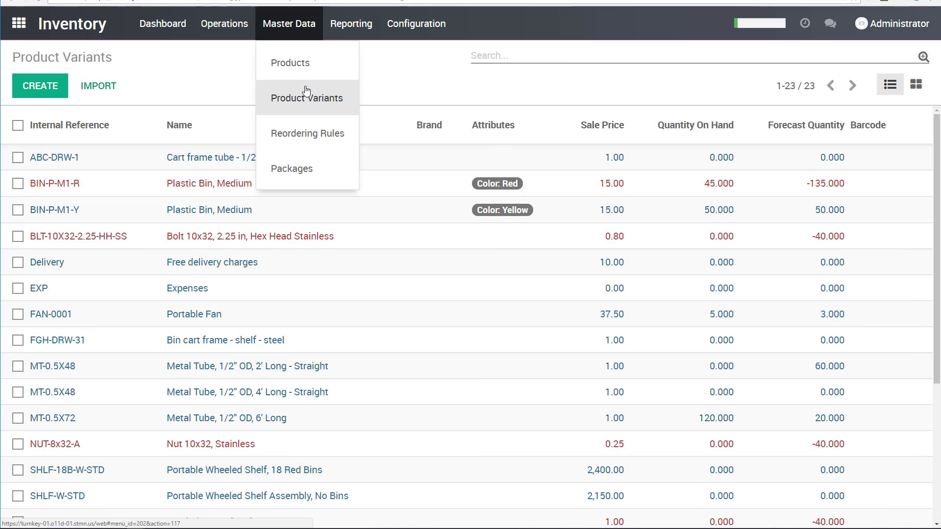
left_click(387, 95)
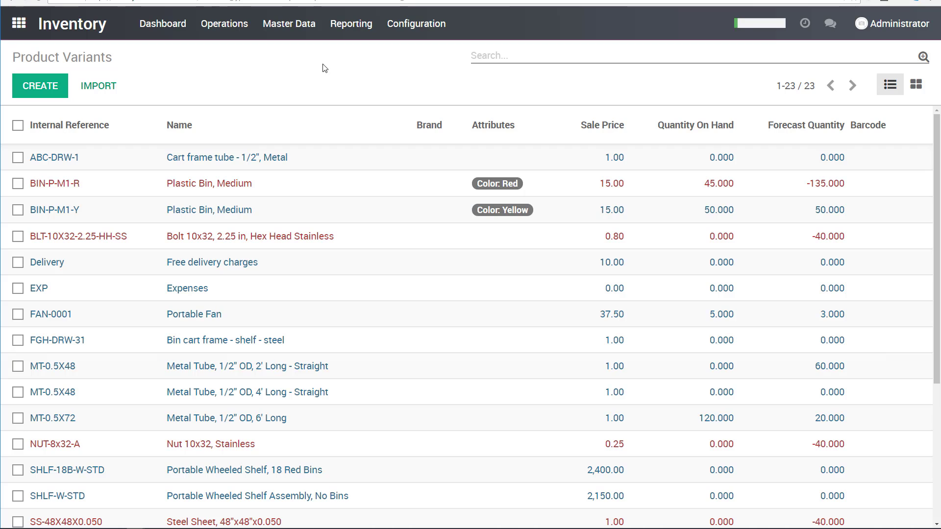
- Retrieve the inventory valuation report computed for the current inventory
left_click(342, 34)
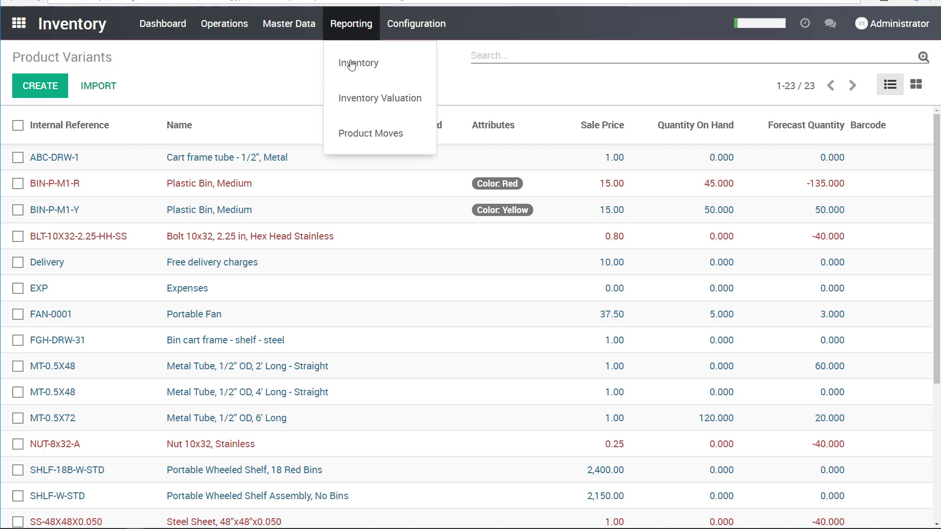
left_click(365, 99)
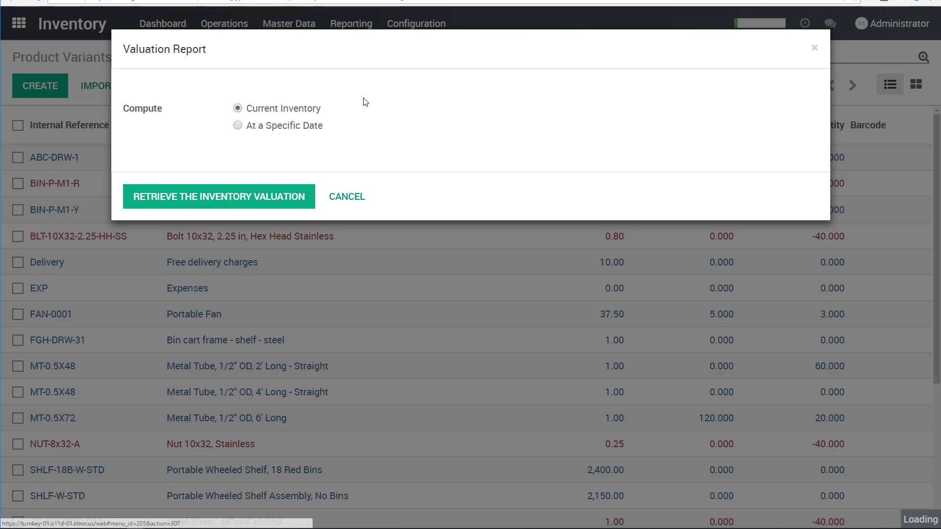
left_click(249, 197)
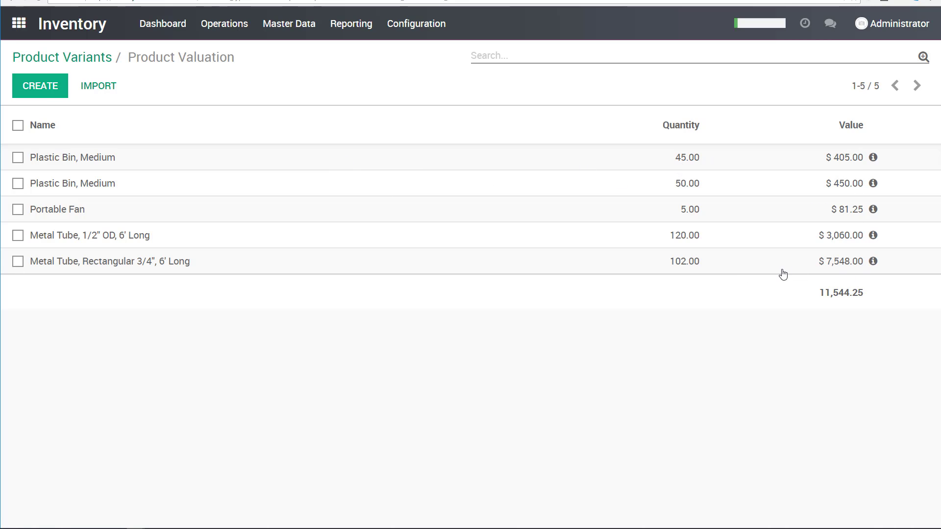
- Switch to Manufacturing and examine the consumed materials of the order for Portable Wheeled Shelf Assembly, No Bins
left_click(19, 23)
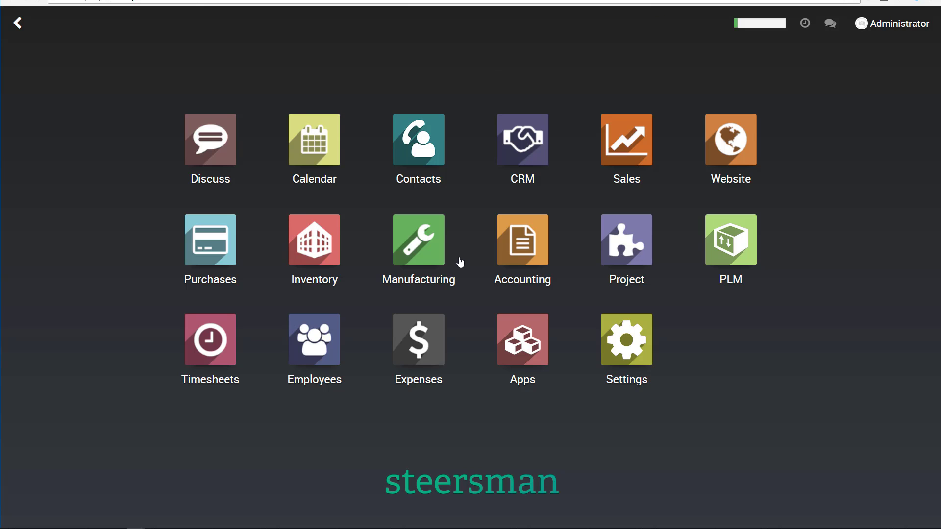
left_click(424, 237)
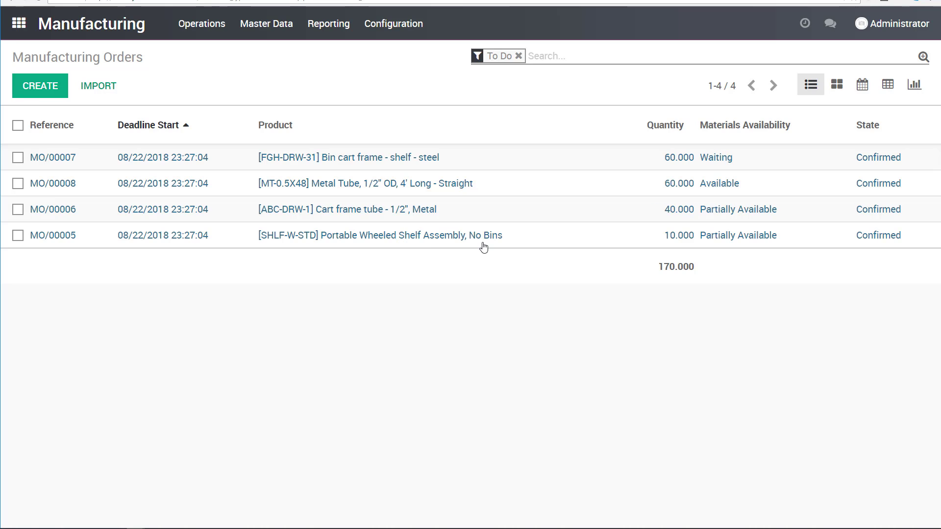
left_click(745, 237)
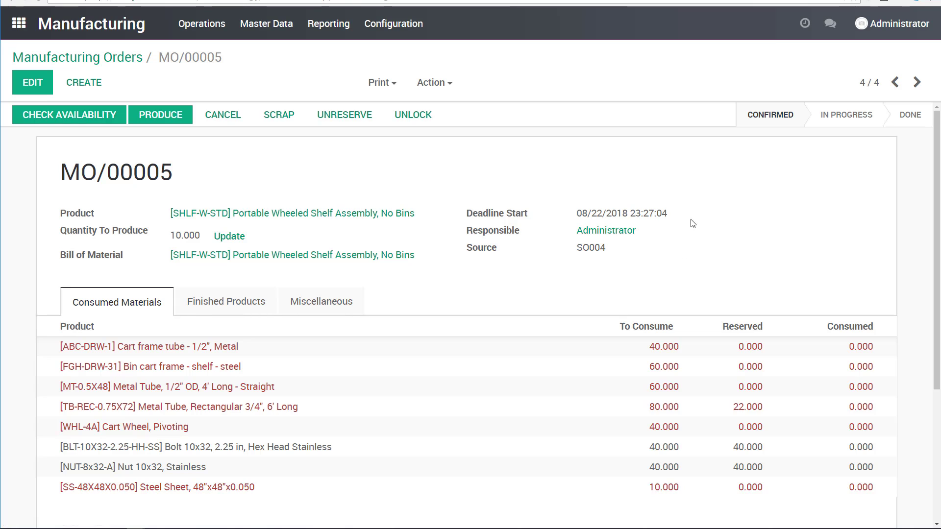
scroll(680, 221, "down", 2)
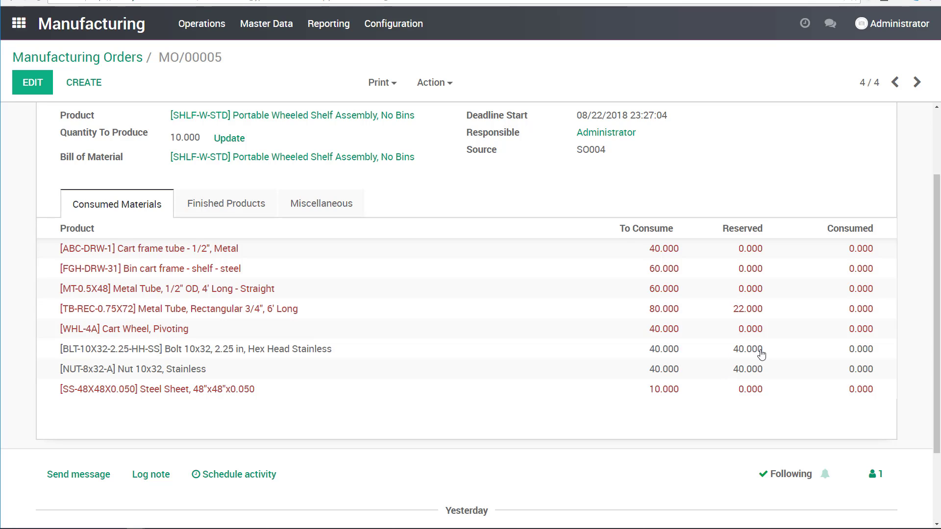
scroll(441, 201, "up", 2)
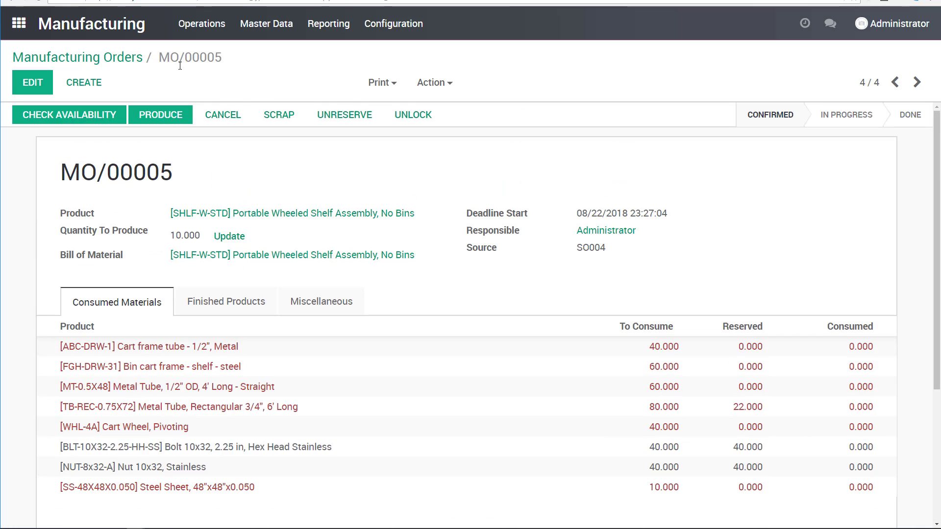
- Record production of 60 units on the order for Metal Tube, 1/2" OD, 4' Long - Straight and mark it as done
left_click(119, 60)
left_click(735, 185)
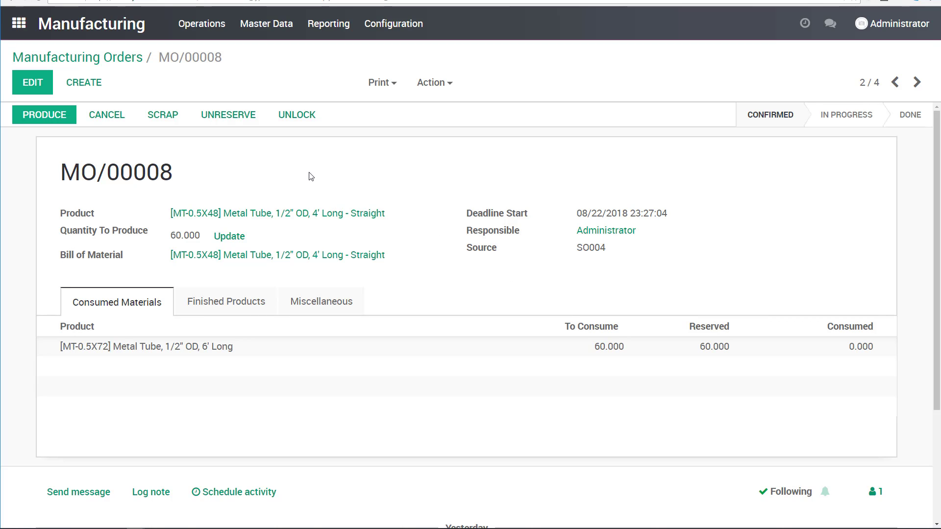
left_click(56, 122)
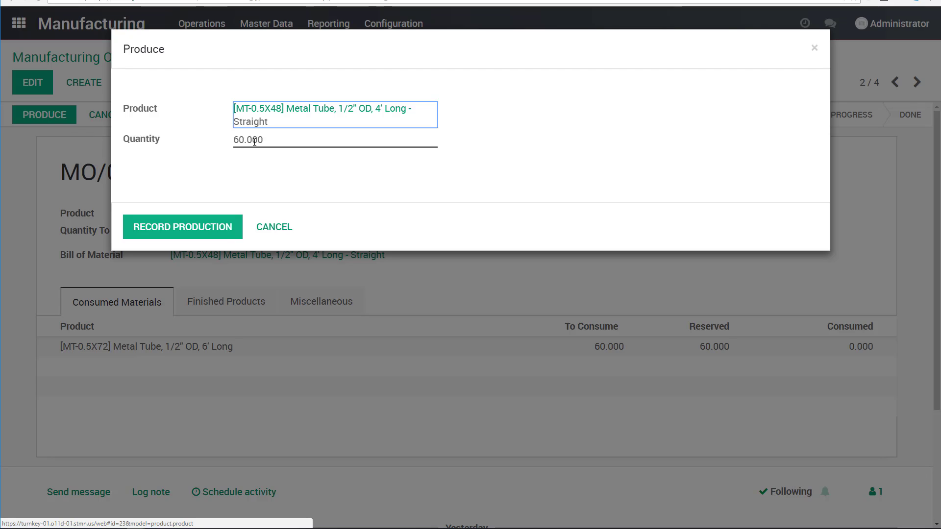
left_click_drag(241, 139, 234, 139)
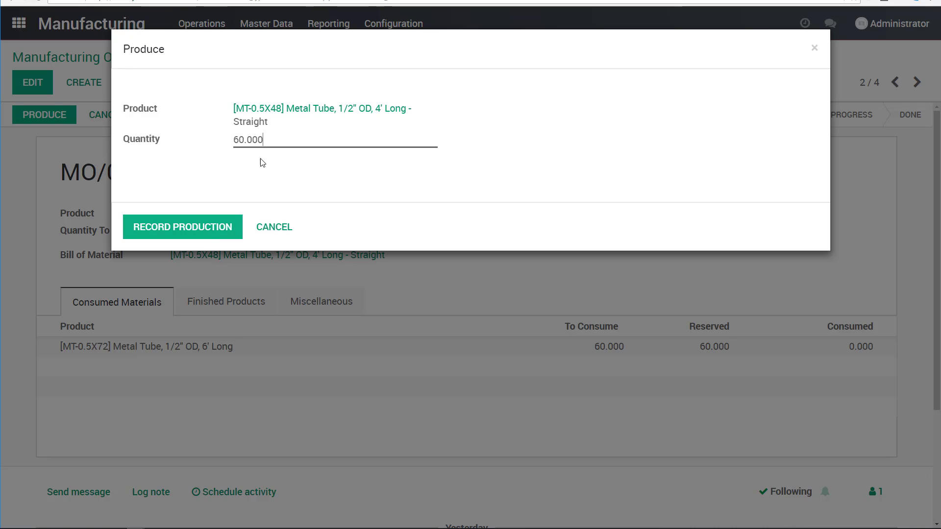
left_click(197, 227)
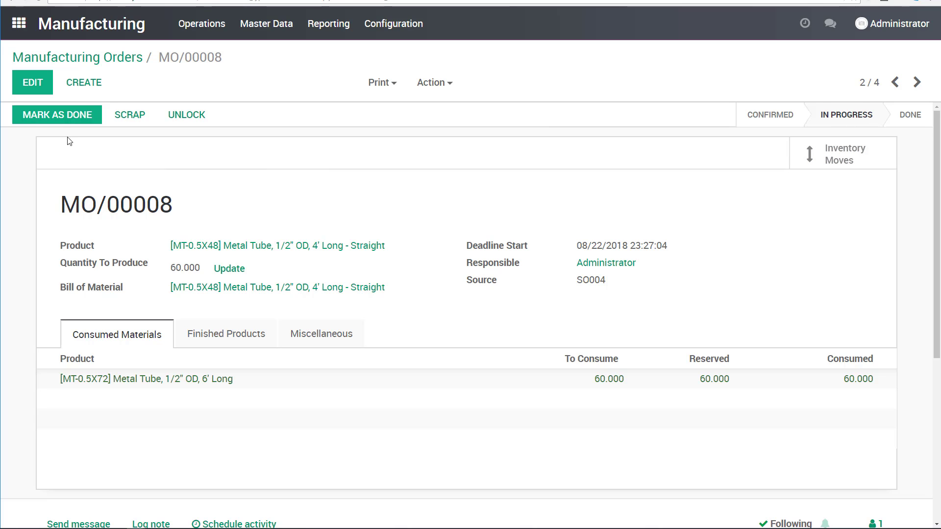
left_click(65, 119)
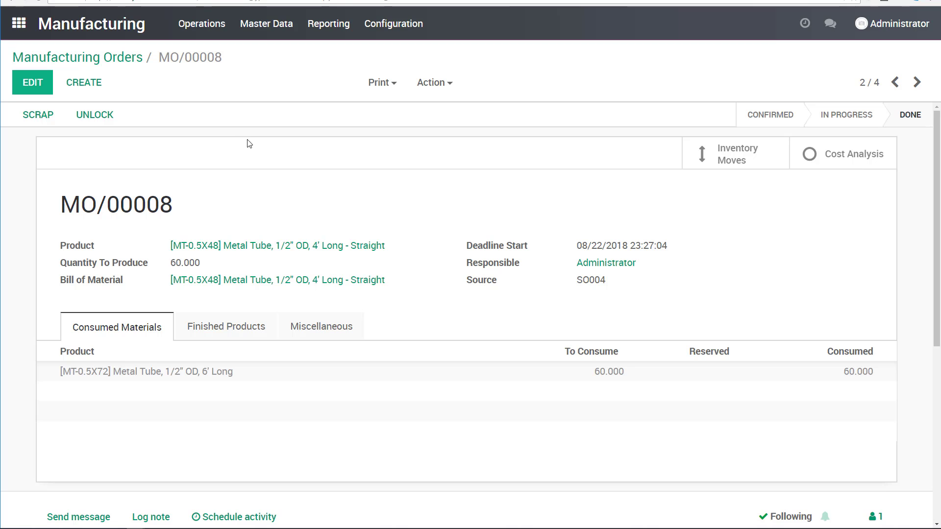
- Switch to Purchases and confirm the Plastibin Co request for quotation as a purchase order
left_click(19, 23)
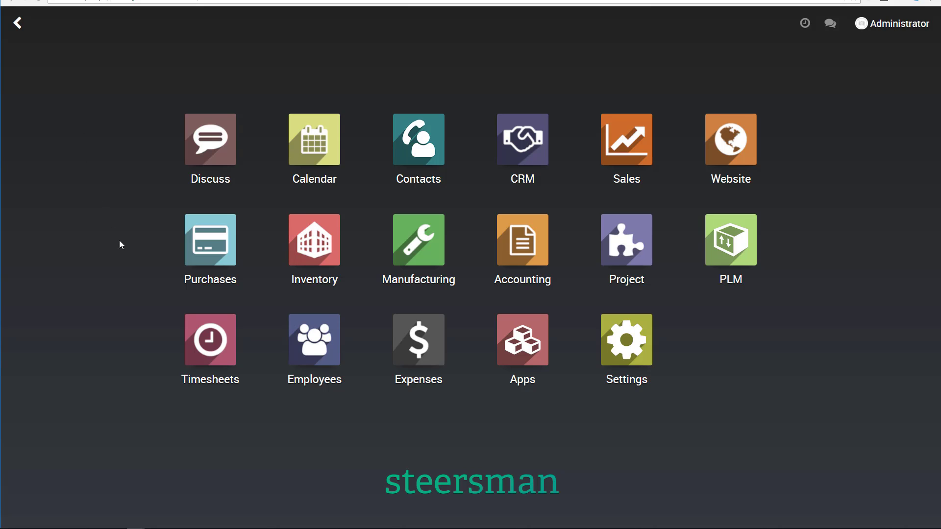
left_click(215, 242)
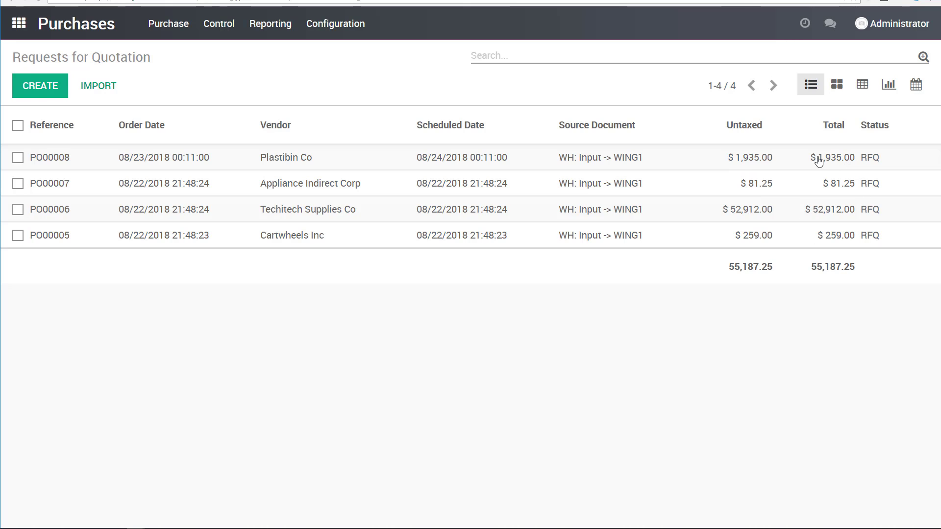
left_click(461, 159)
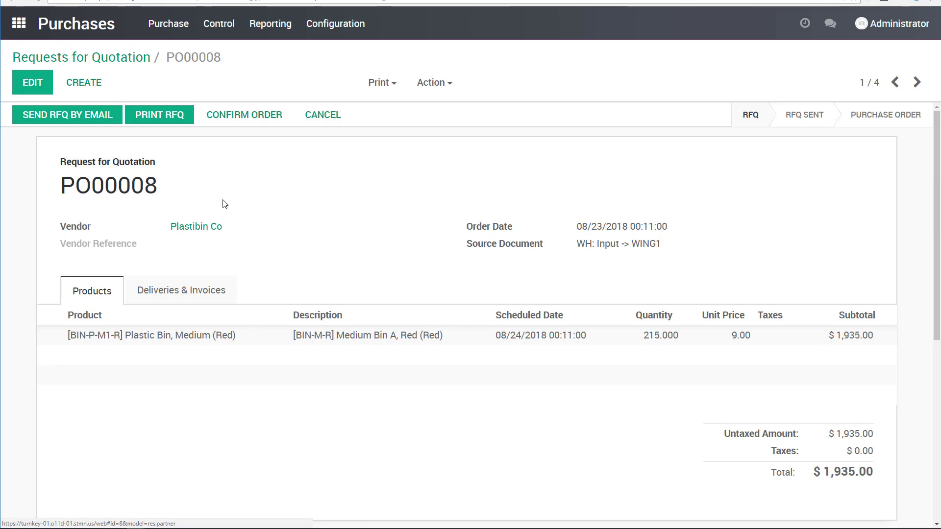
left_click(248, 117)
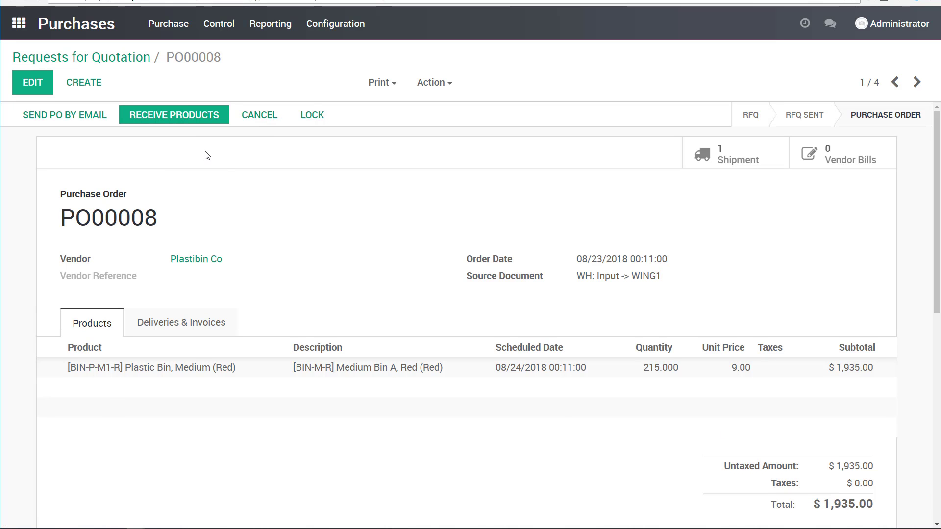
- Prepare the email for the Plastibin Co purchase order and download its PDF attachment
left_click(72, 122)
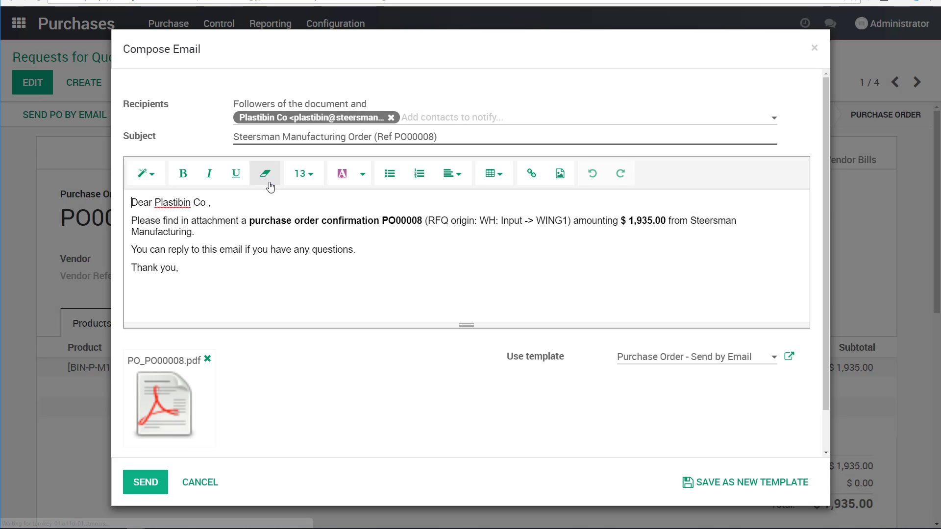
key("ctrl+a")
left_click(267, 262)
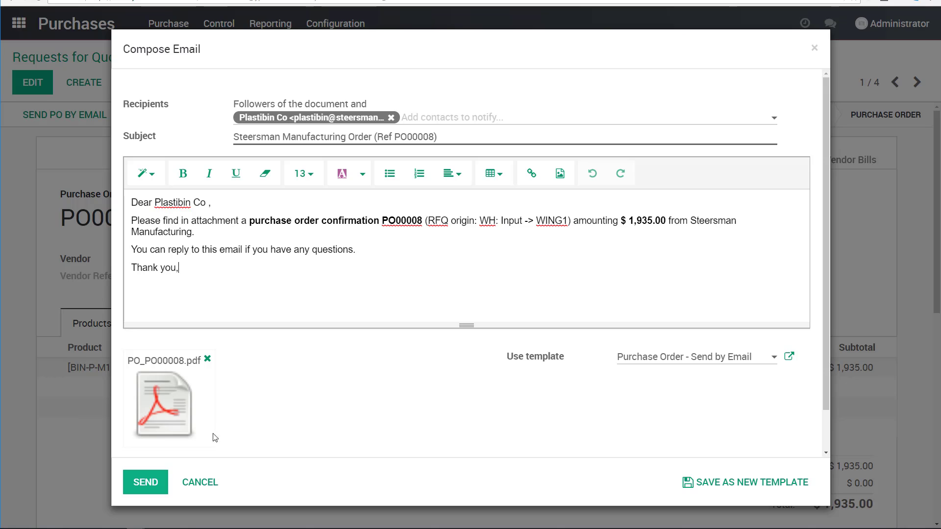
key("ctrl+a")
left_click(173, 404)
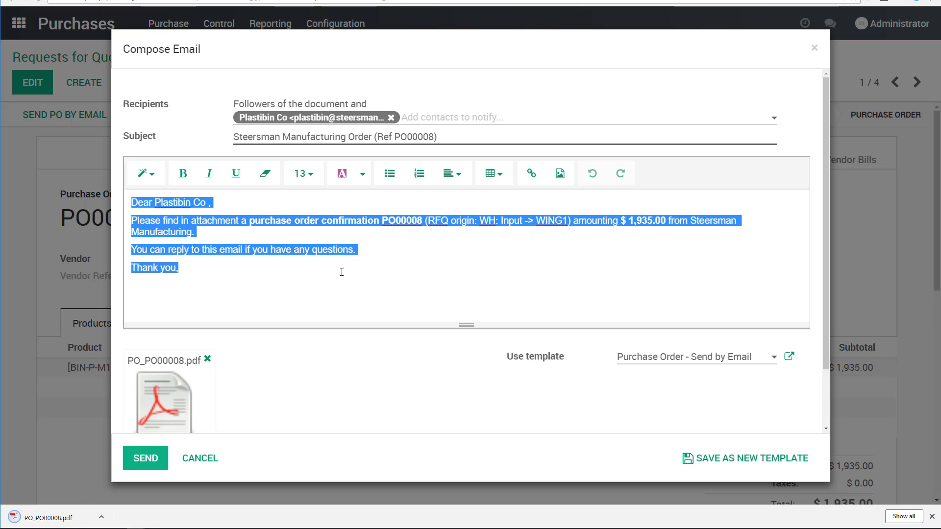
- Examine the purchase order confirmation PDF, close it and cancel the email without sending
left_click(49, 518)
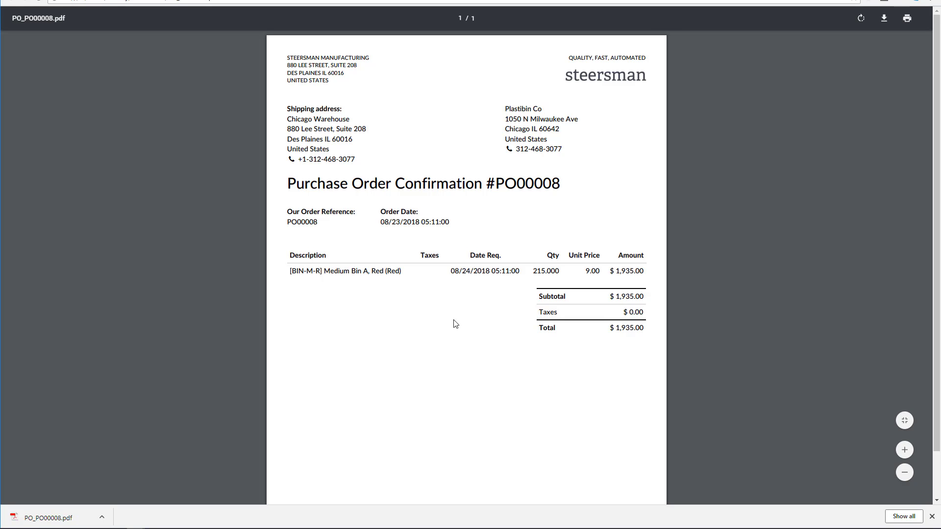
scroll(455, 323, "down", 1)
scroll(442, 294, "up", 1)
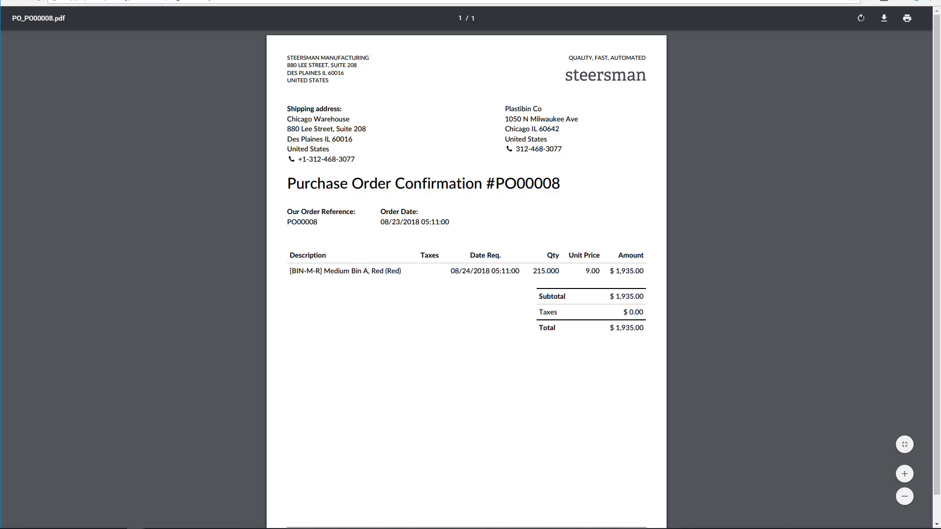
key("ctrl+w")
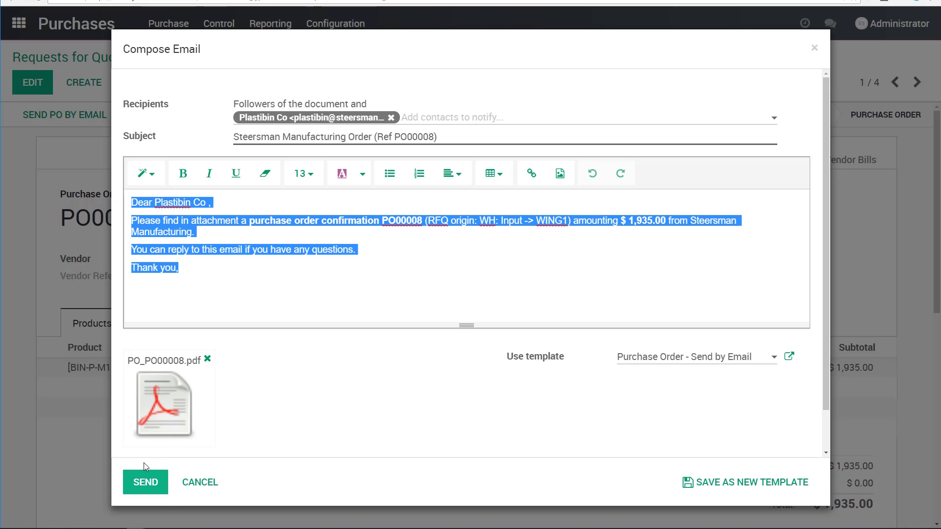
left_click(215, 487)
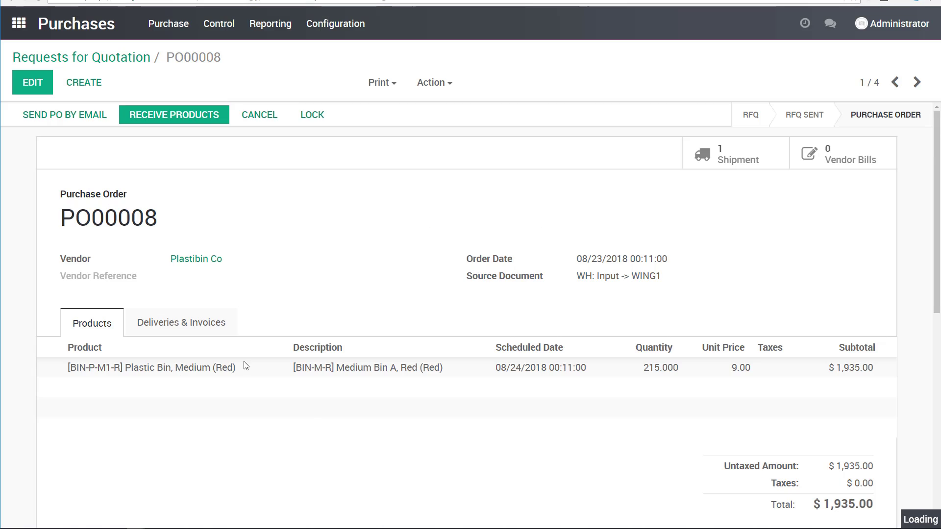
- Confirm the Appliance Indirect Corp request for quotation and go to the following one for Techitech Supplies Co
left_click(130, 61)
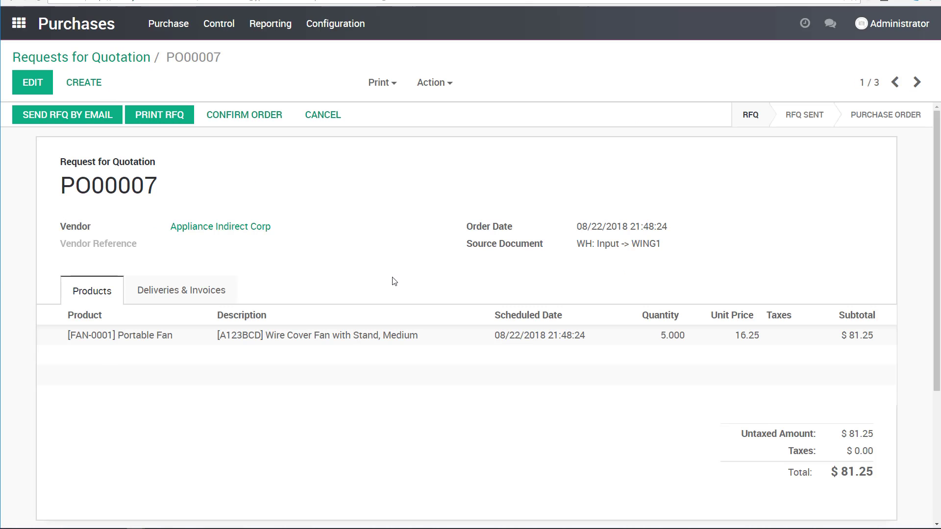
left_click(251, 115)
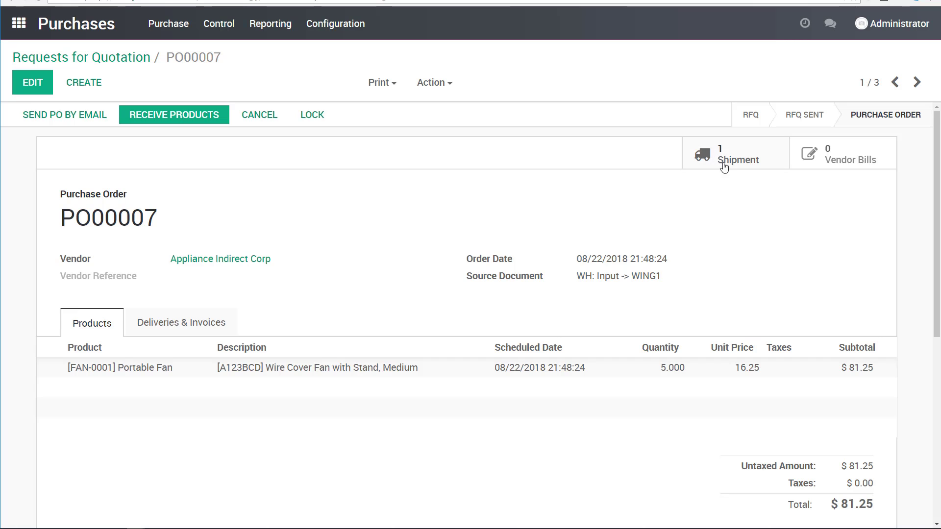
left_click(917, 83)
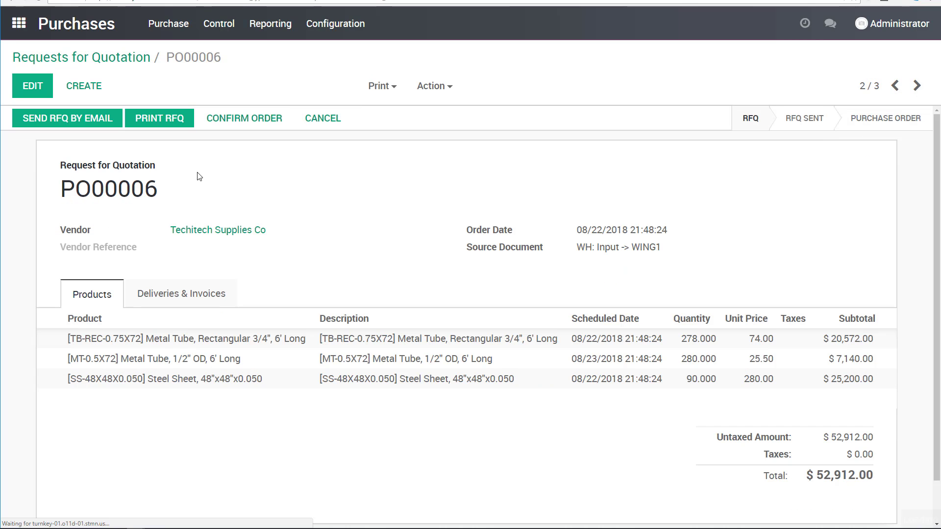
- Confirm the Techitech Supplies Co request for quotation and the following one for Cartwheels Inc as purchase orders
left_click(248, 119)
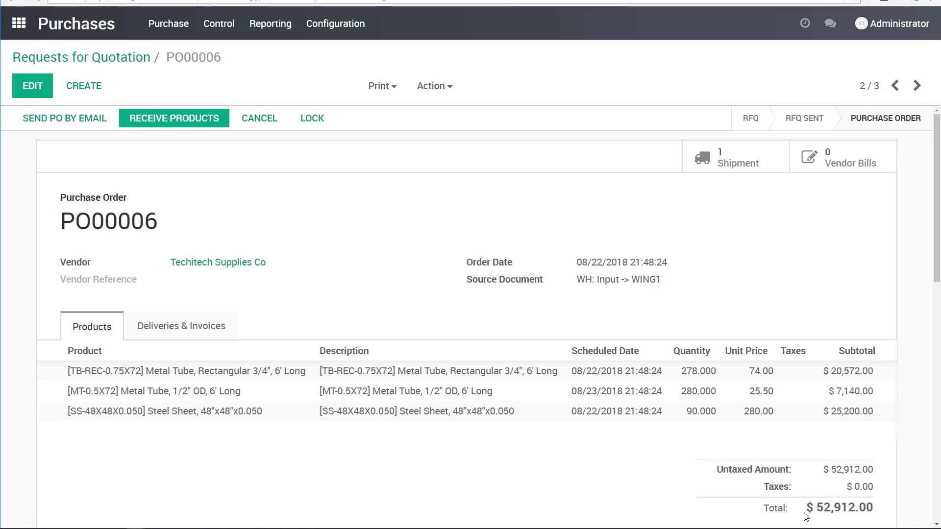
left_click(916, 86)
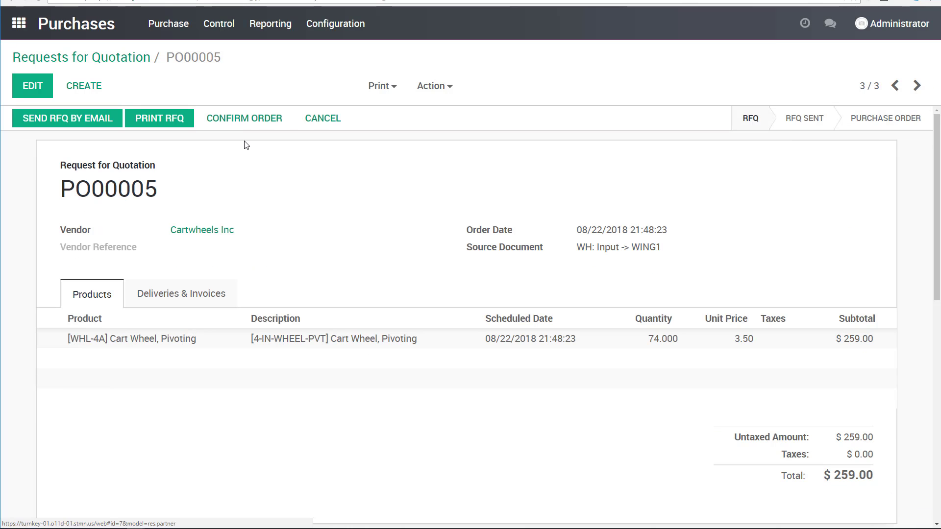
left_click(259, 121)
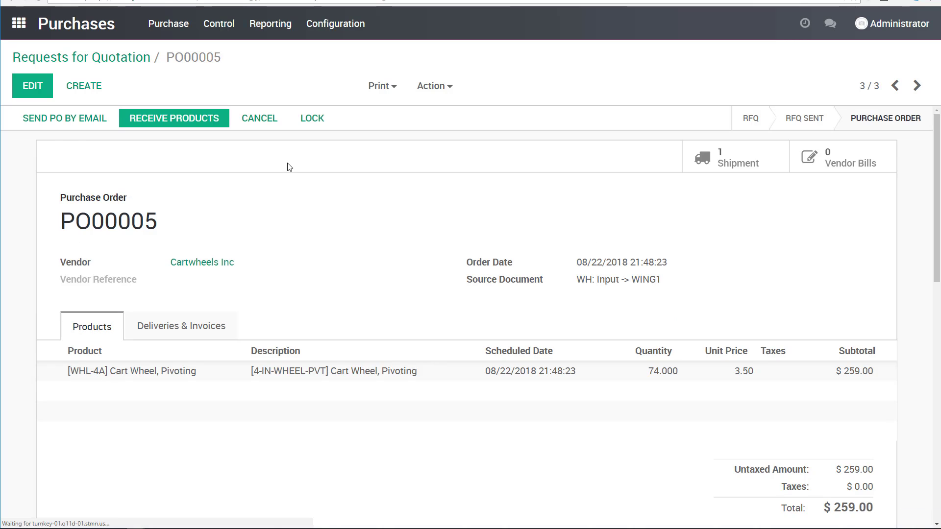
- Check the list of remaining requests for quotation, review the Purchase Orders list and return to the apps overview
left_click(96, 59)
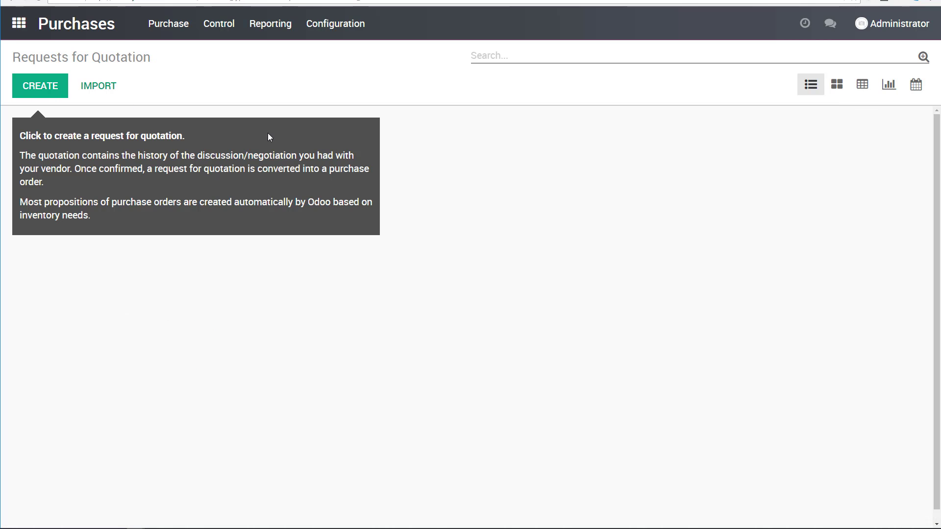
left_click(184, 24)
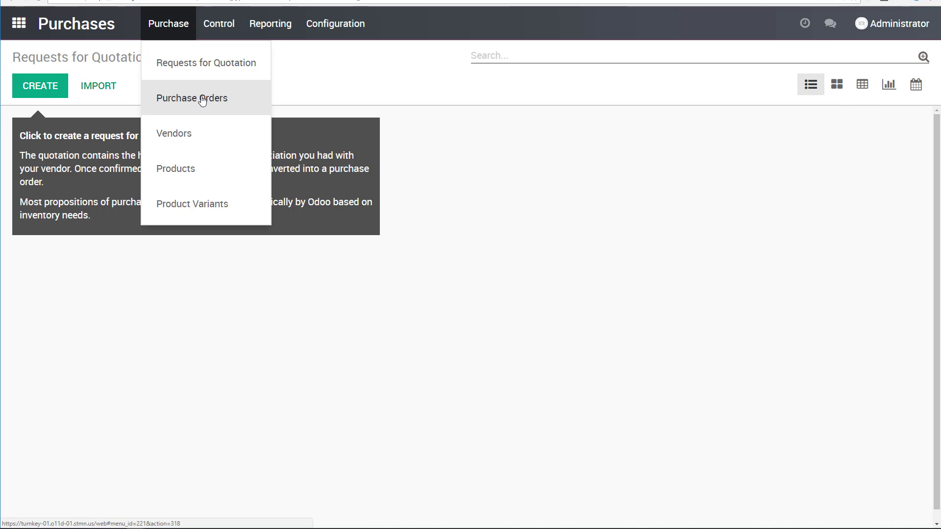
left_click(196, 99)
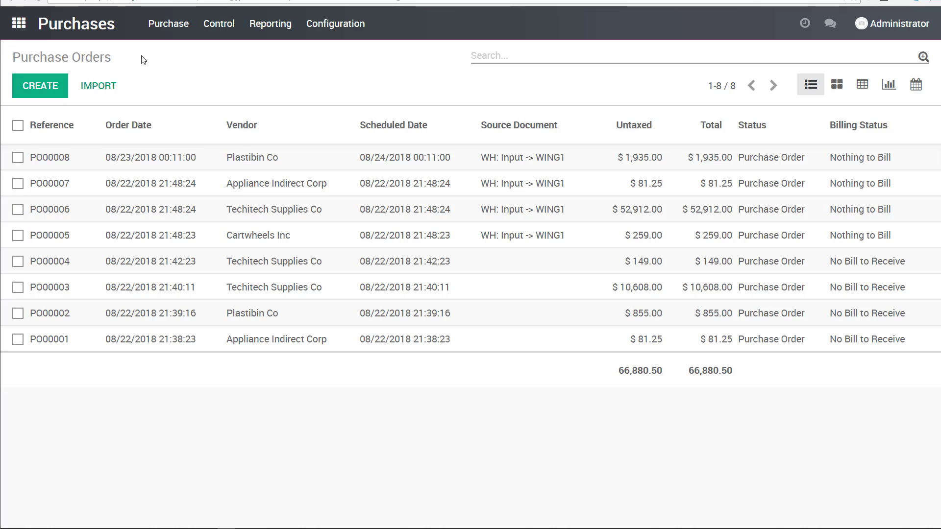
left_click(19, 23)
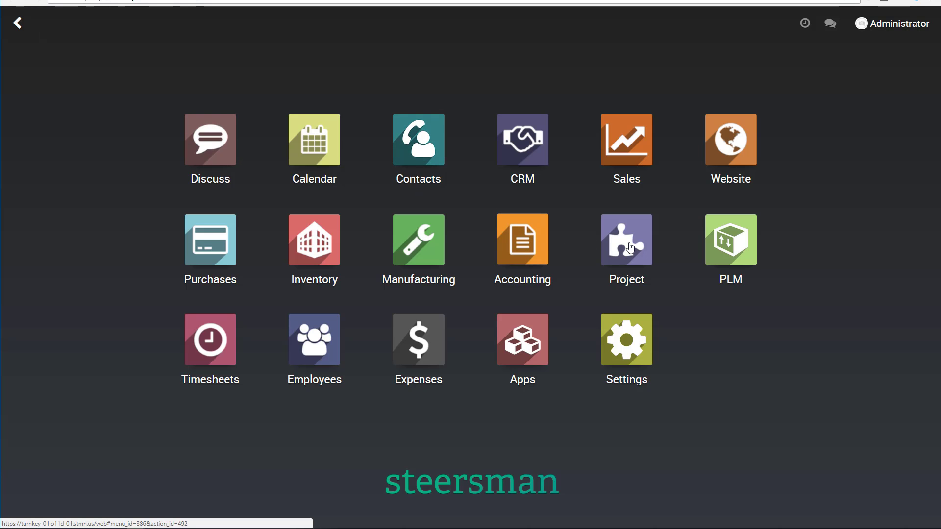